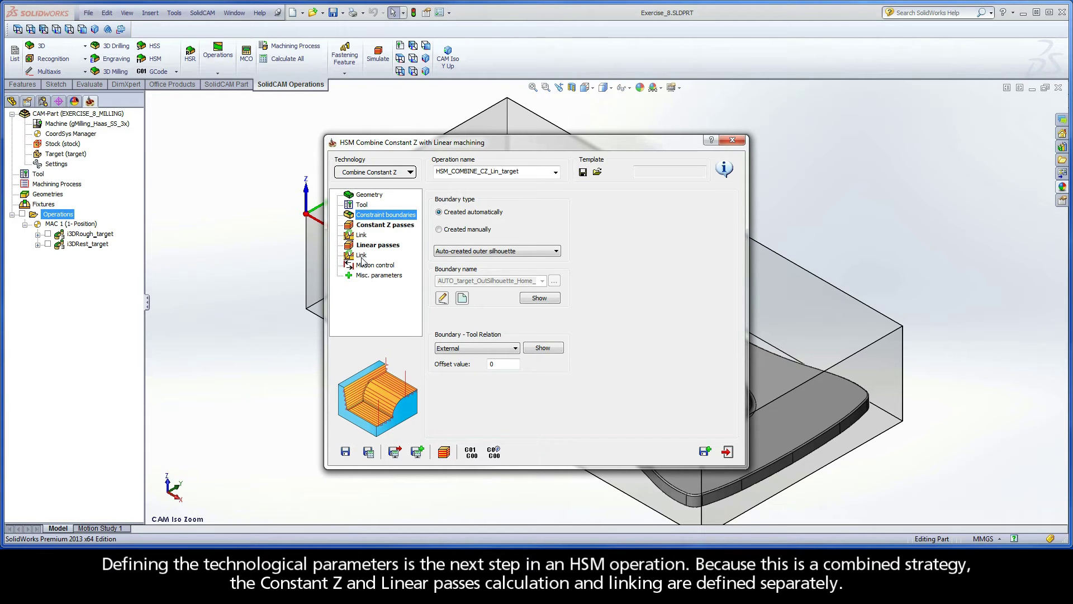
- Open the Constant Z passes page of the Combine Constant Z operation
click(386, 229)
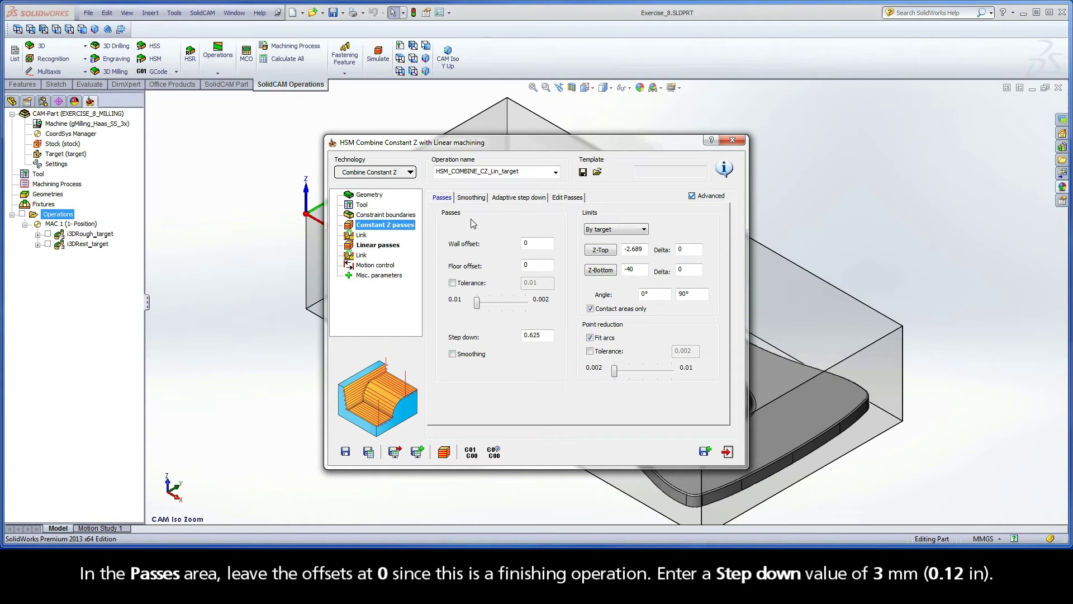
- Set the Constant Z step down to 3 and enable smoothing, keeping offsets at 0
click(532, 264)
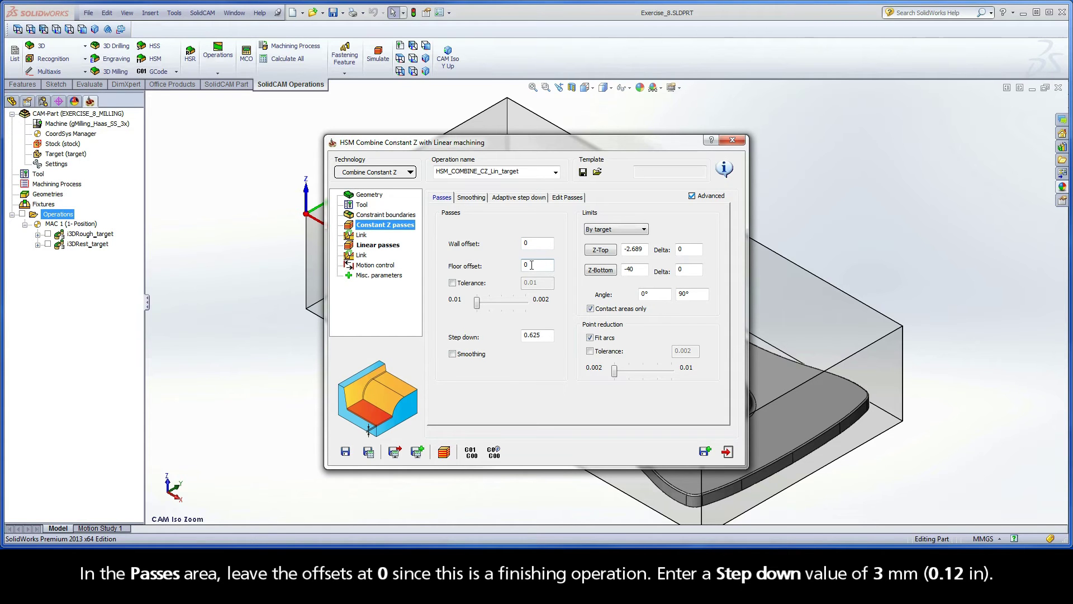
double_click(541, 334)
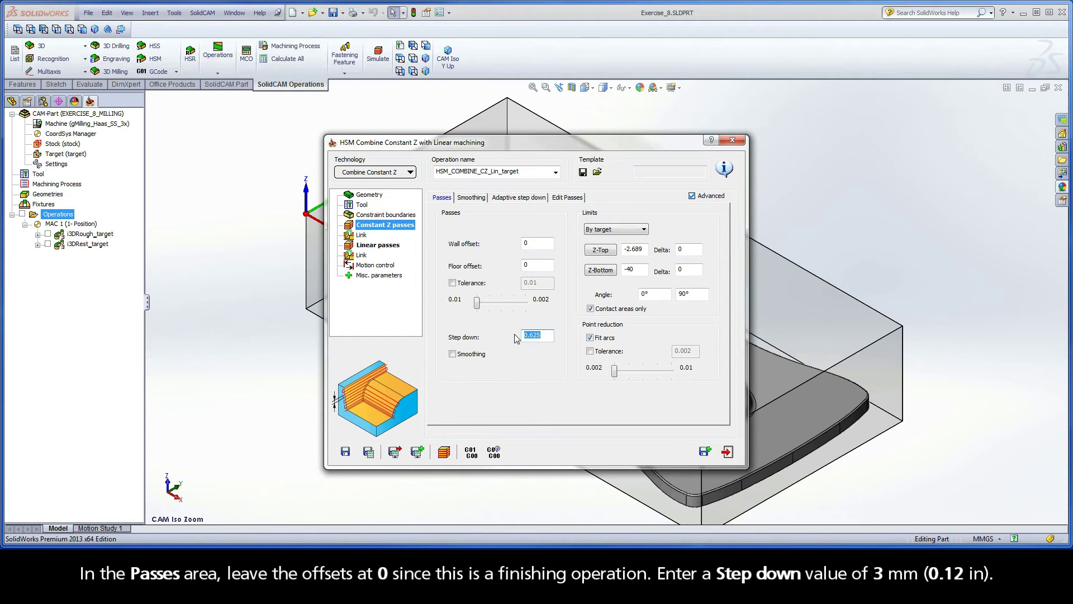
text(3)
click(453, 354)
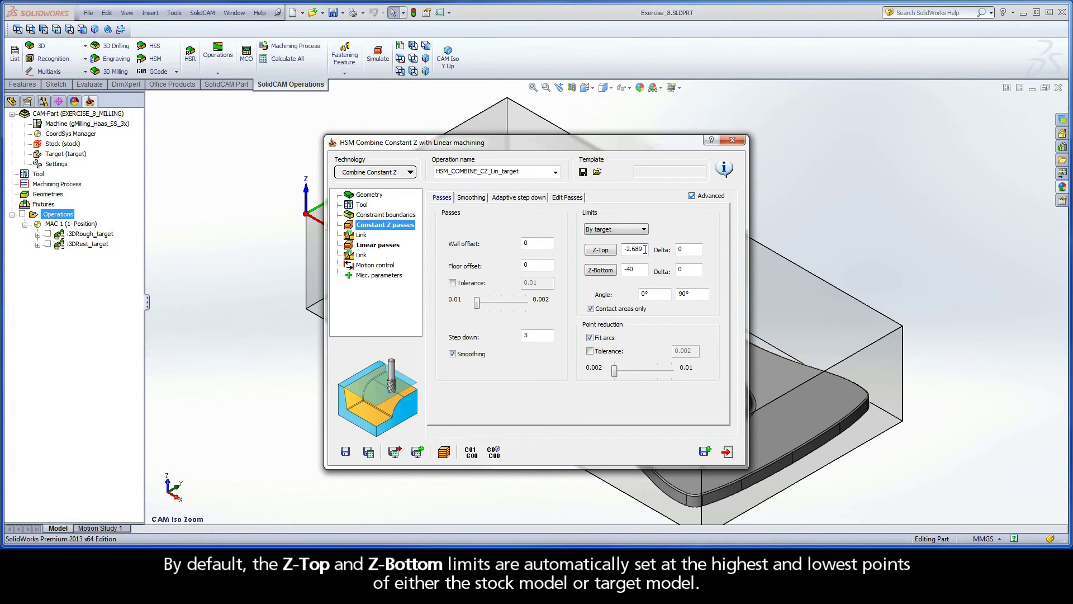
- Review the By target limits, with Z-Bottom at -40
click(642, 268)
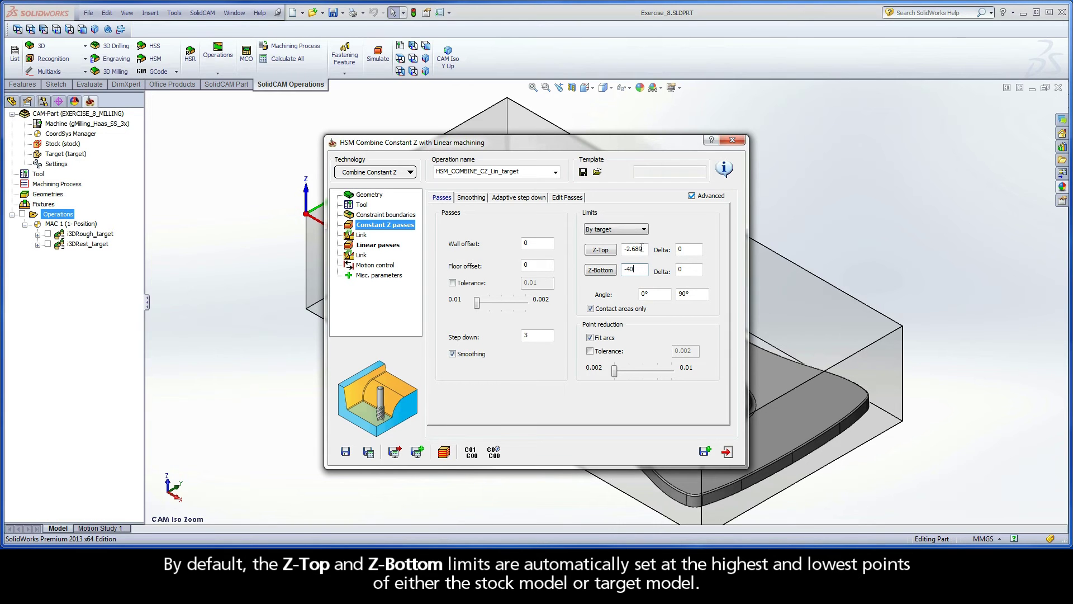
click(645, 230)
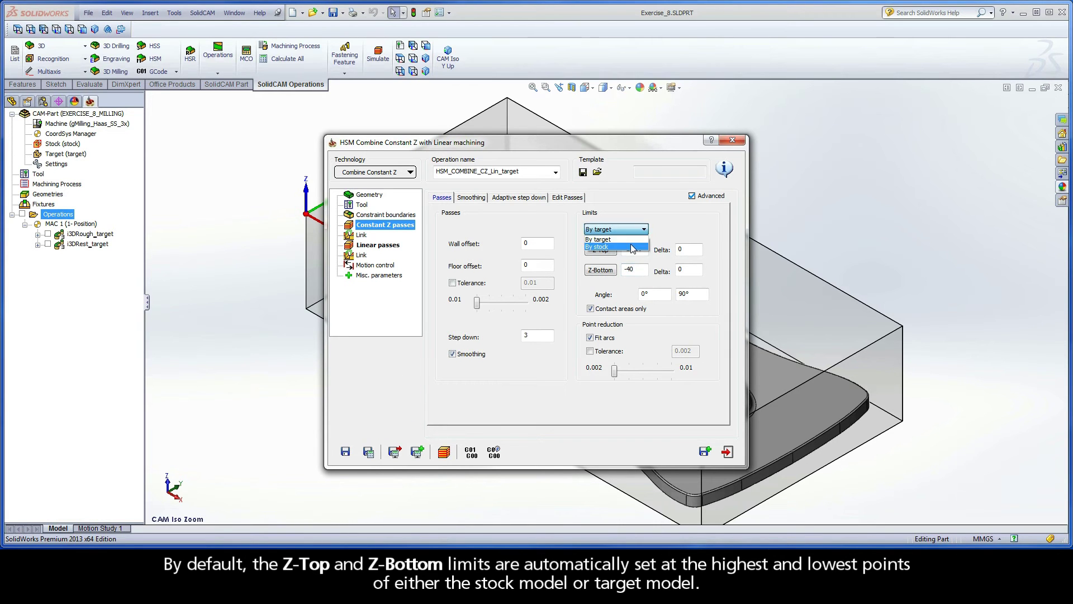
click(632, 242)
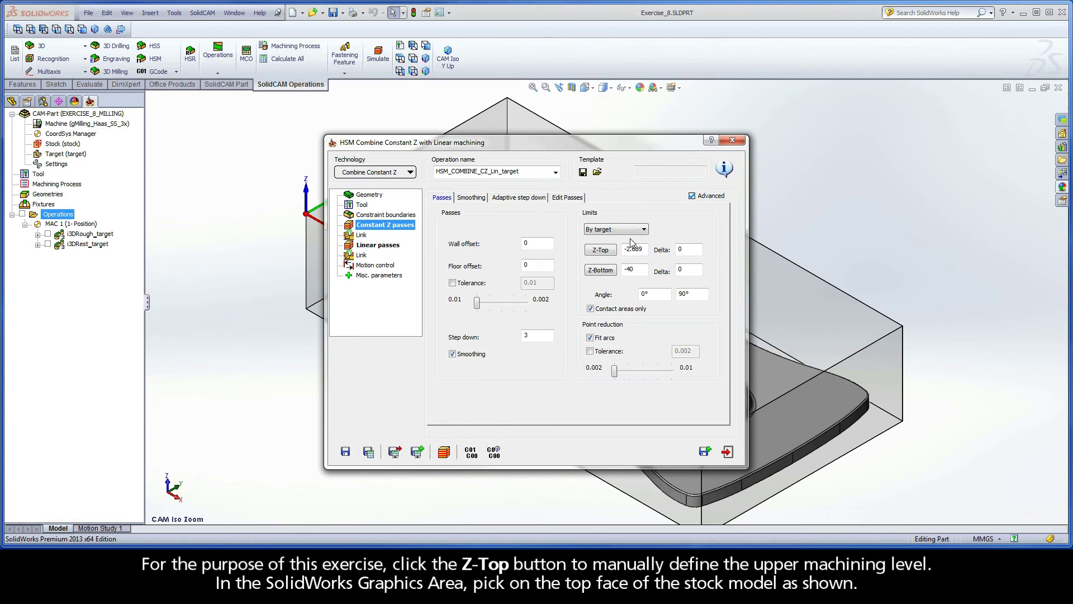
- Pick Z-Top 0 from the stock's top face and Z-Bottom -34.4 from the part's base face
click(600, 251)
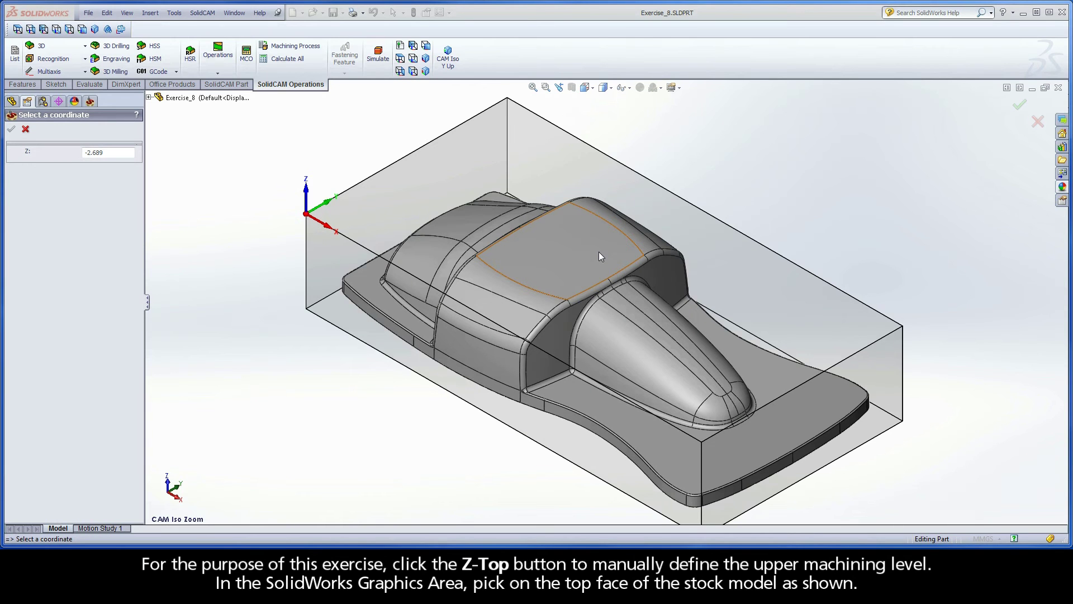
click(347, 214)
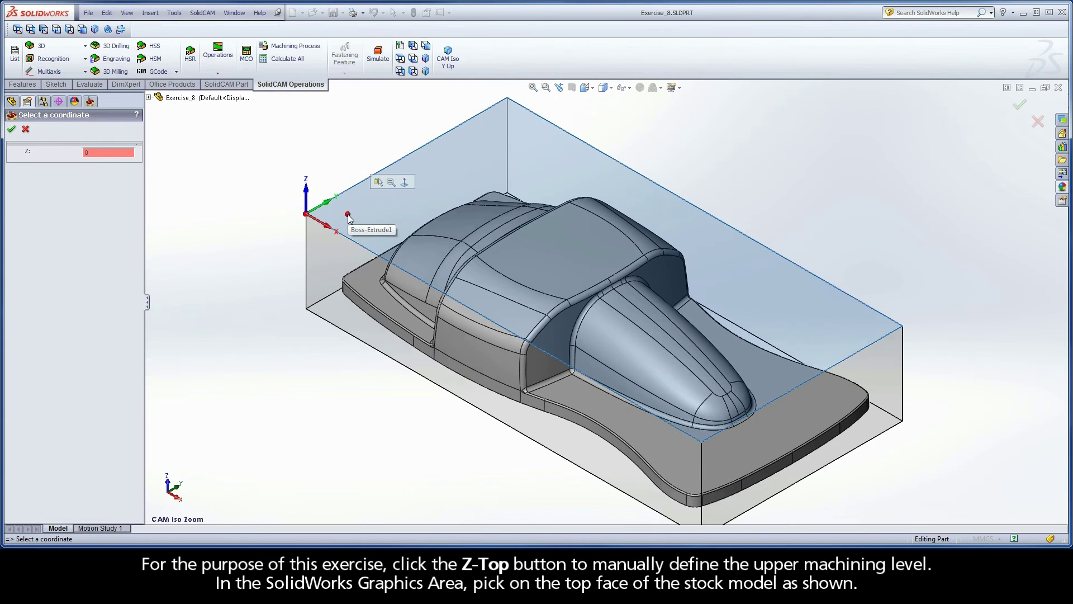
click(11, 129)
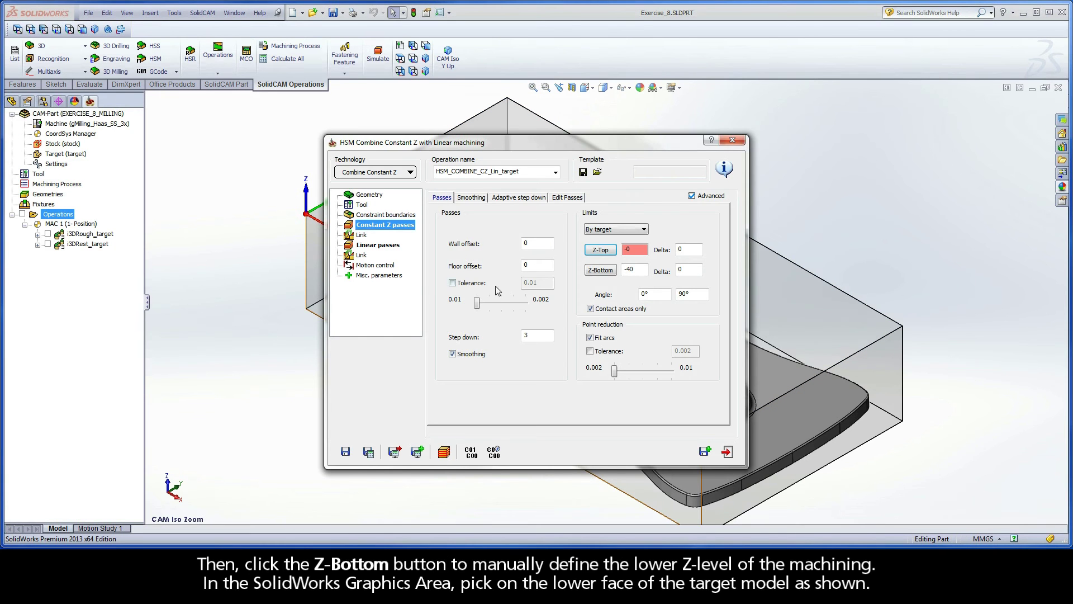
click(600, 270)
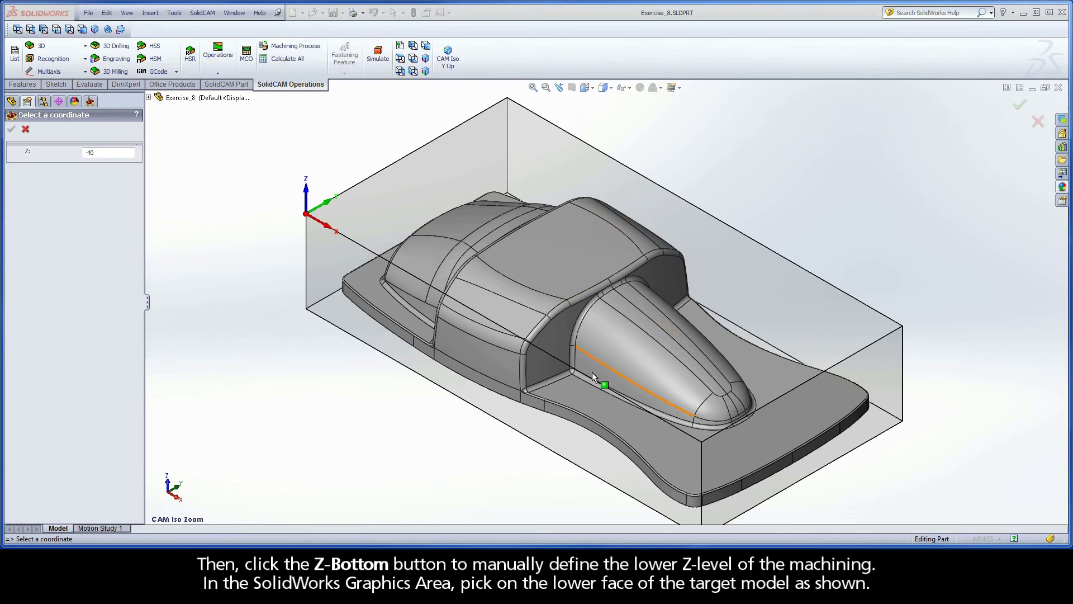
click(592, 402)
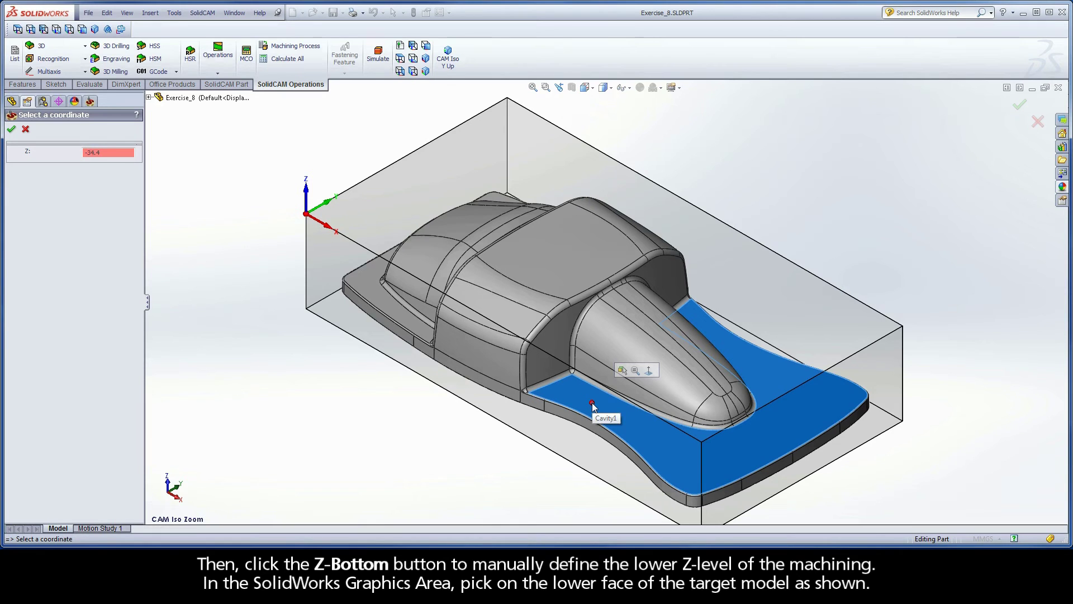
click(12, 130)
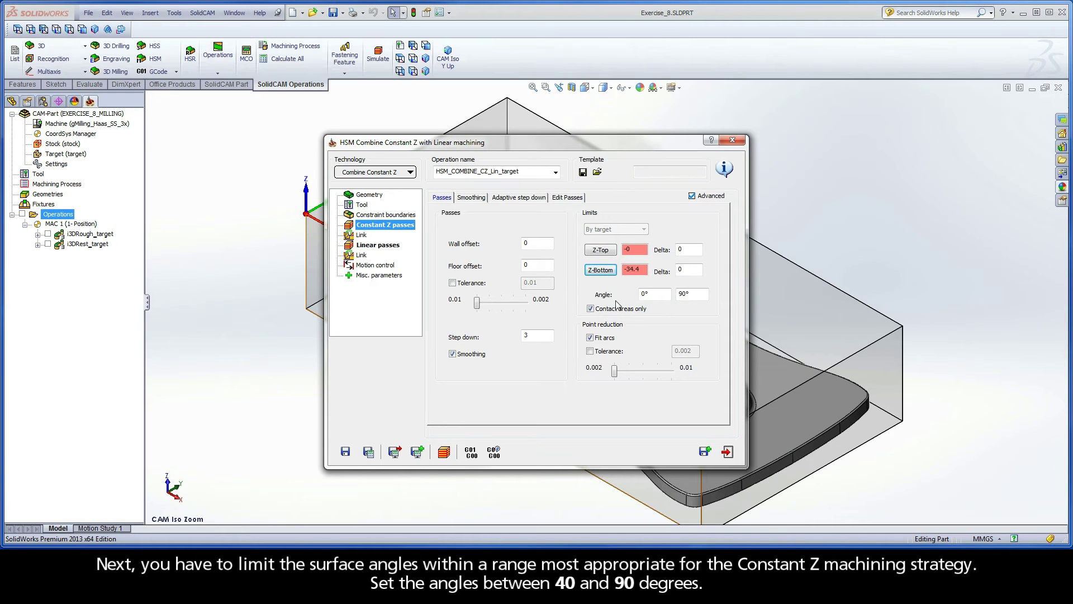
- Enter 40 as the minimum surface angle, keeping 90 as the maximum
click(646, 295)
double_click(646, 295)
text(40)
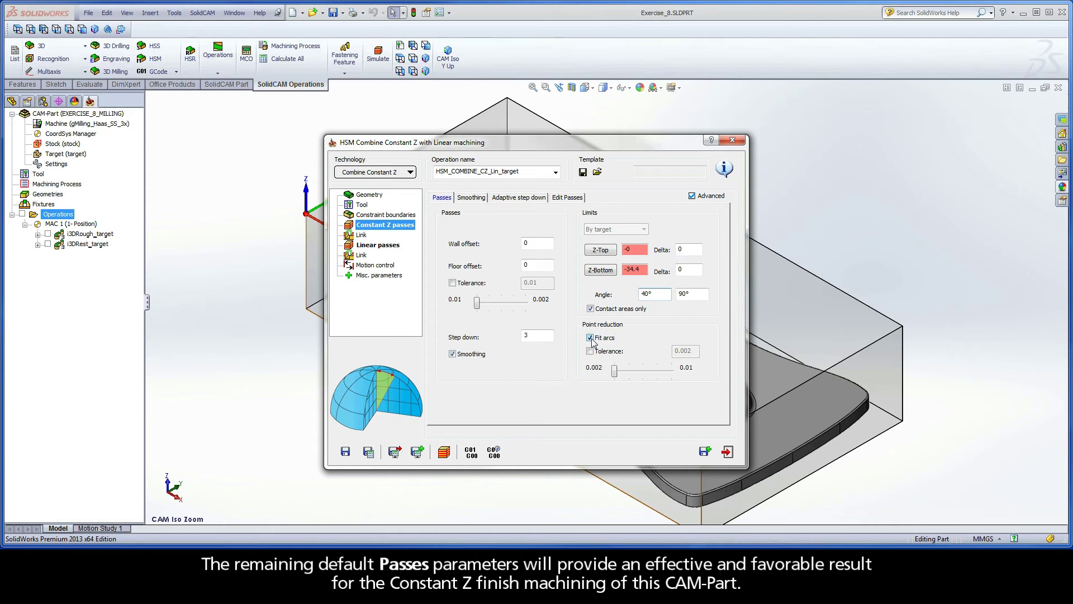
- Check the smoothing values: max radius 0.3125 and profile tolerance 0.0625
click(473, 199)
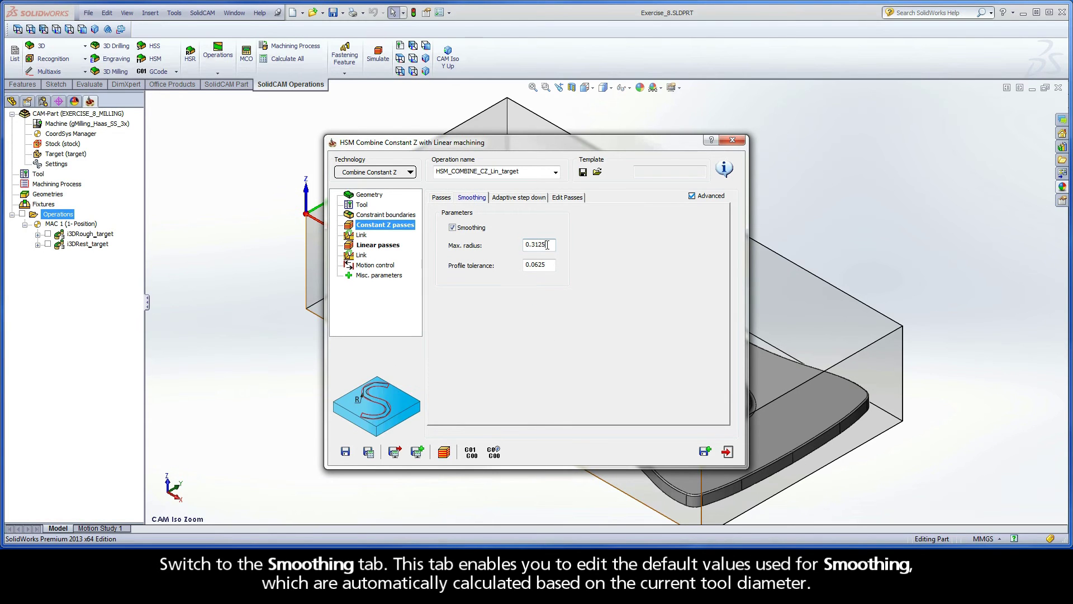
click(548, 266)
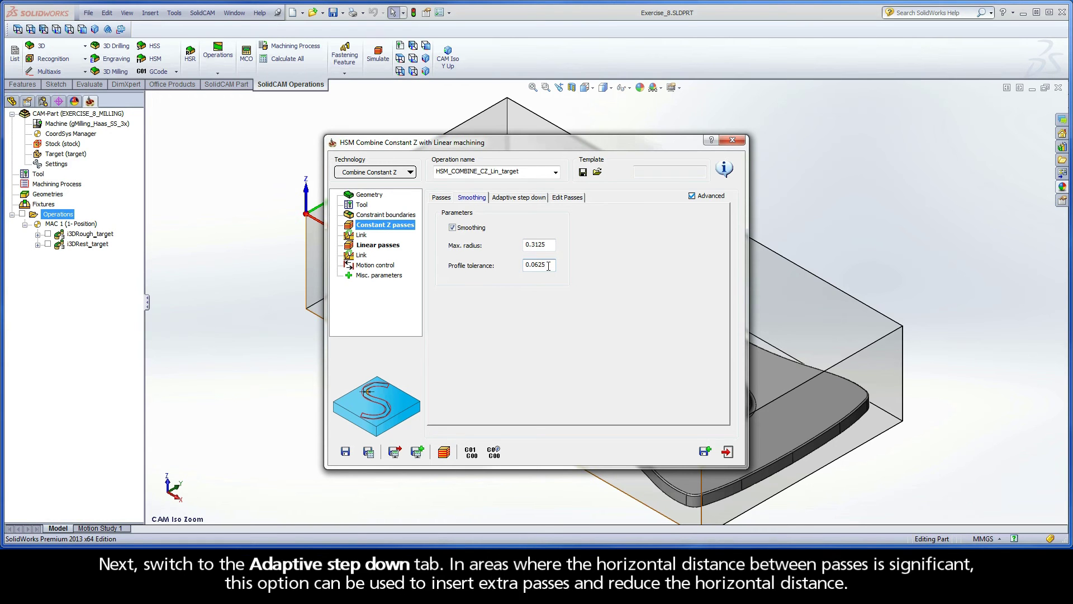
- Review the adaptive step down settings and the basic step down of the passes
click(519, 201)
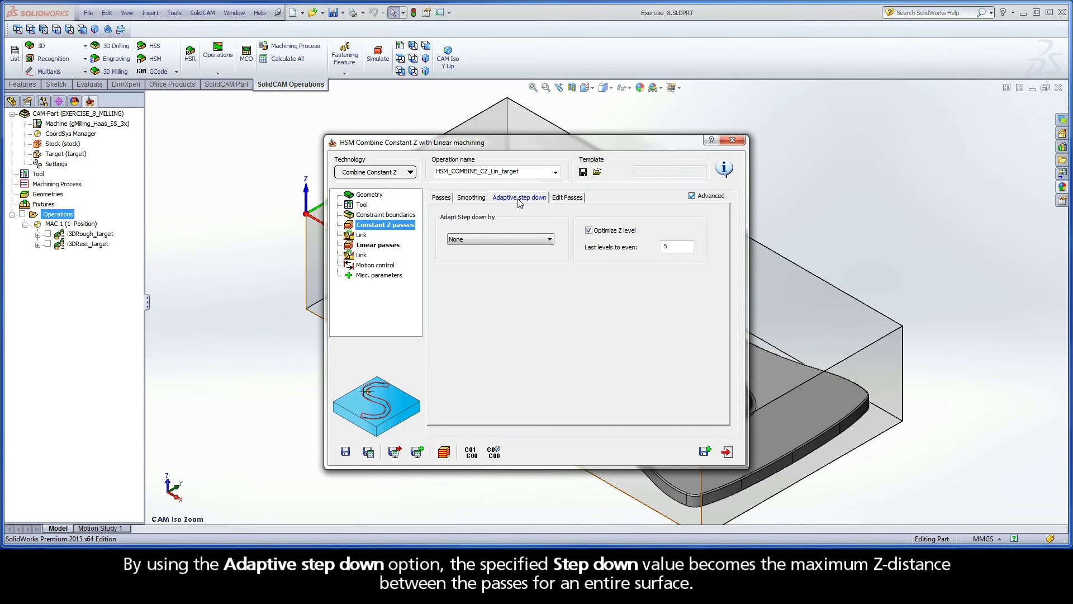
click(441, 198)
click(524, 335)
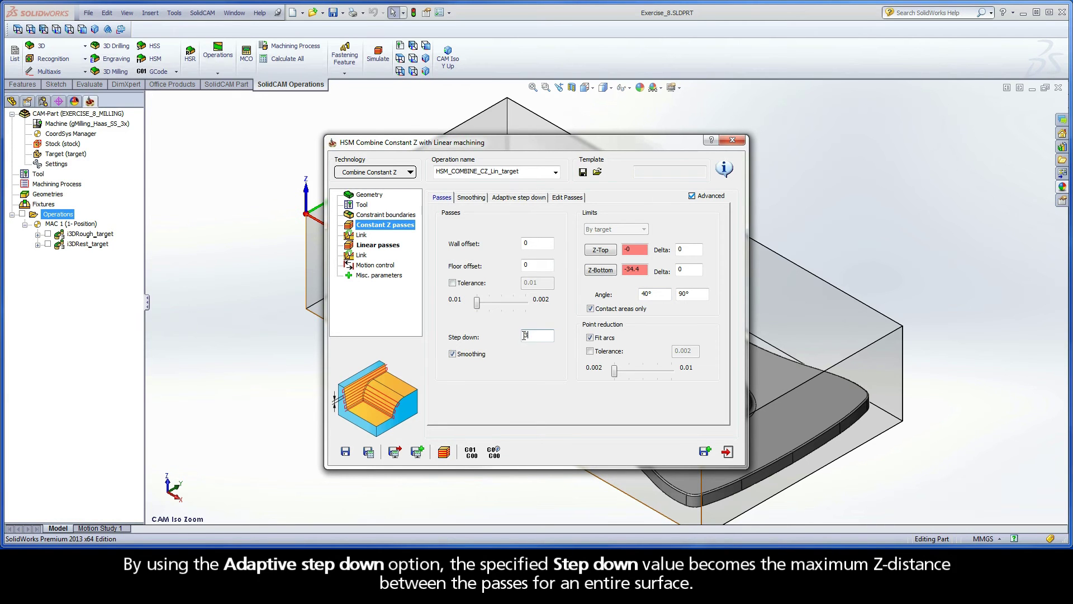
double_click(524, 335)
- Make adaptive step down automatically insert extra passes with precision 0.2
click(519, 200)
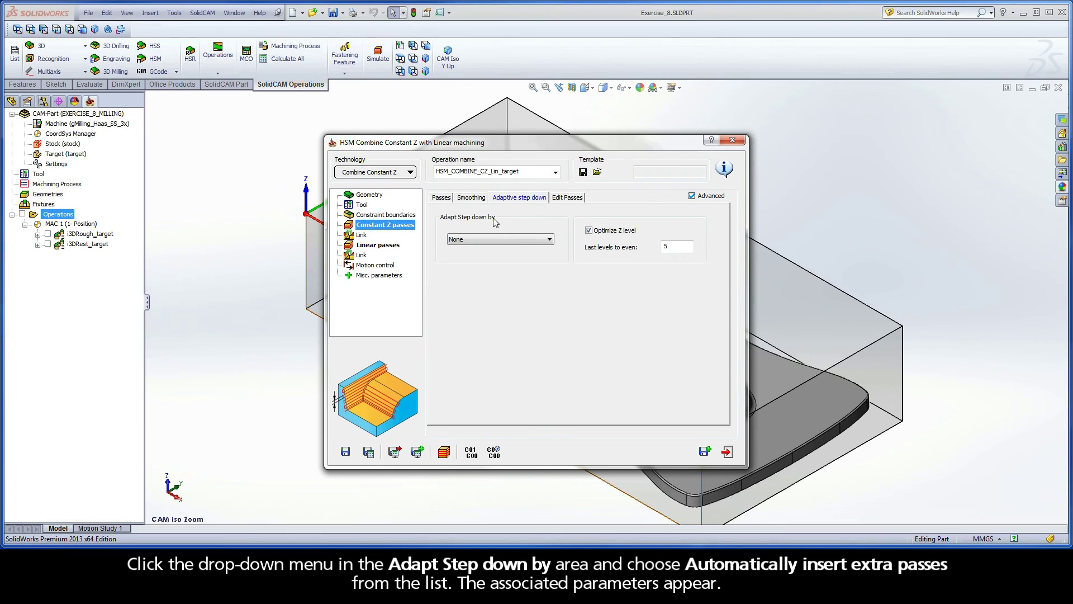
click(532, 241)
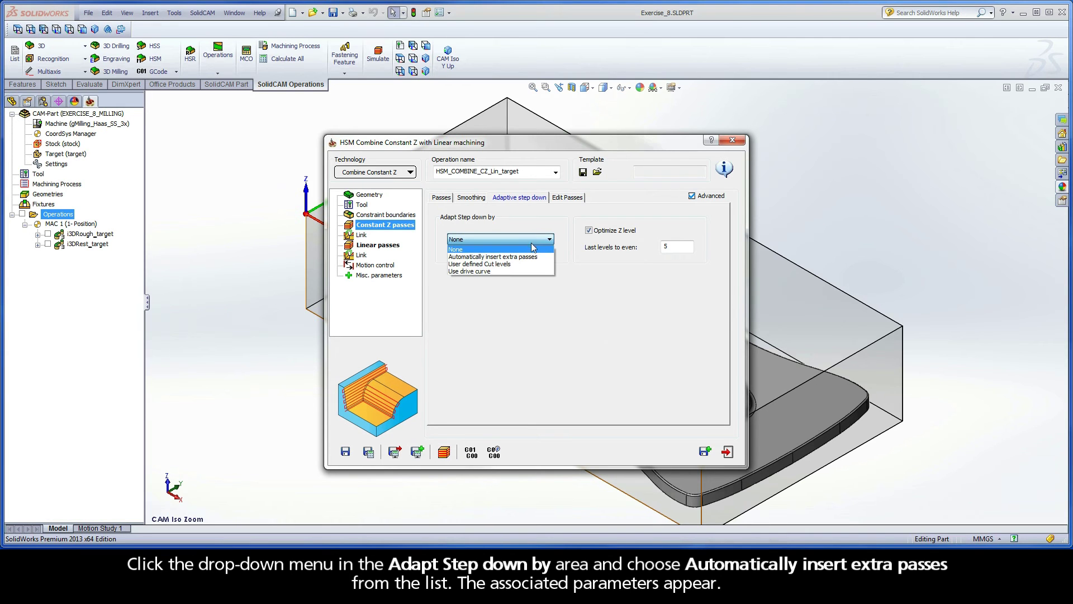
click(539, 257)
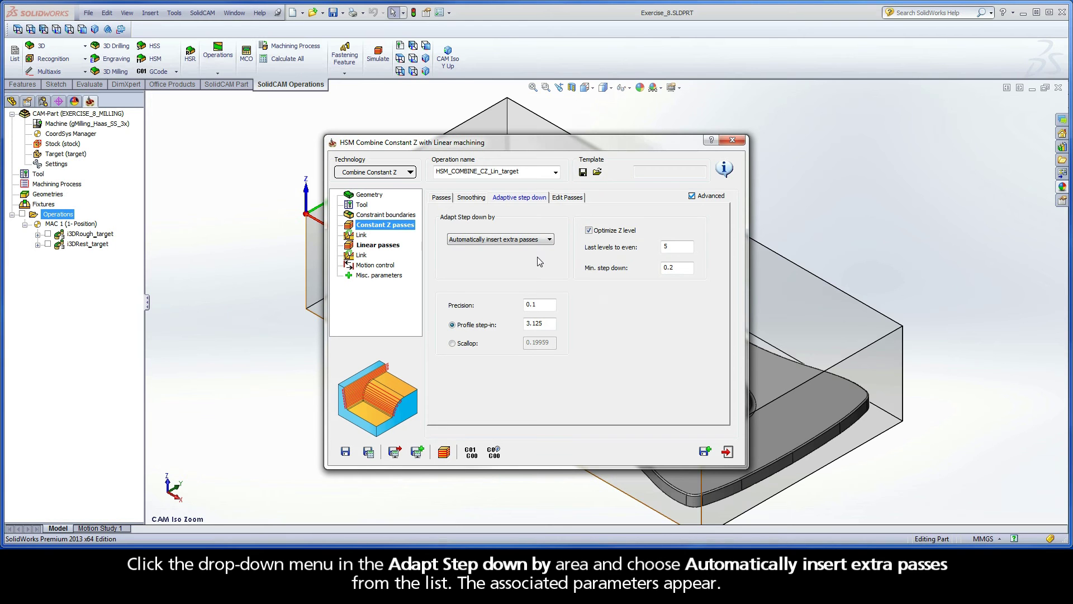
click(678, 269)
drag(677, 268, 645, 267)
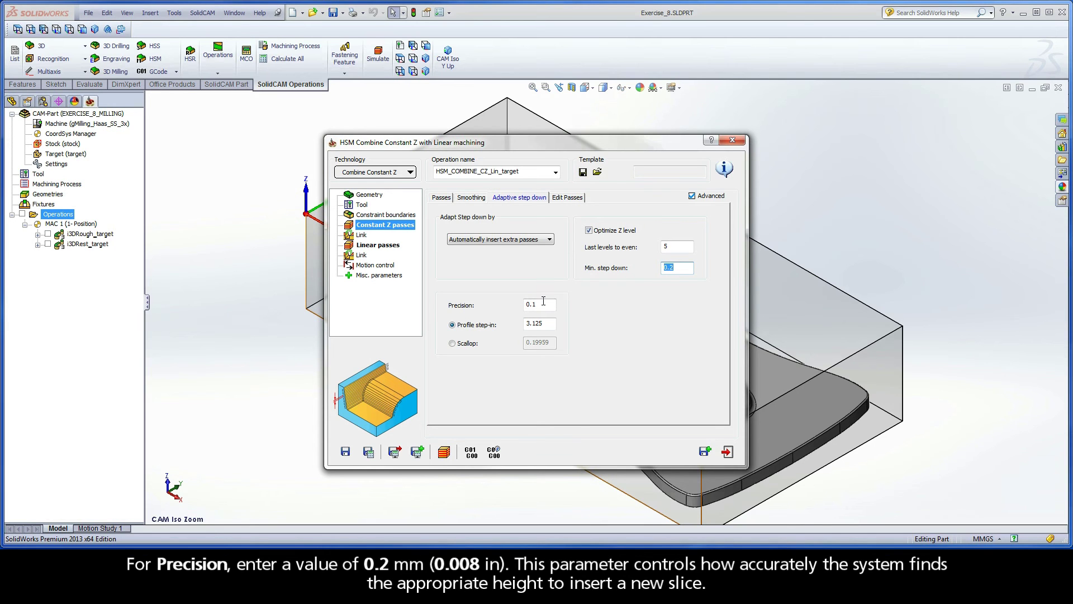
key(Tab)
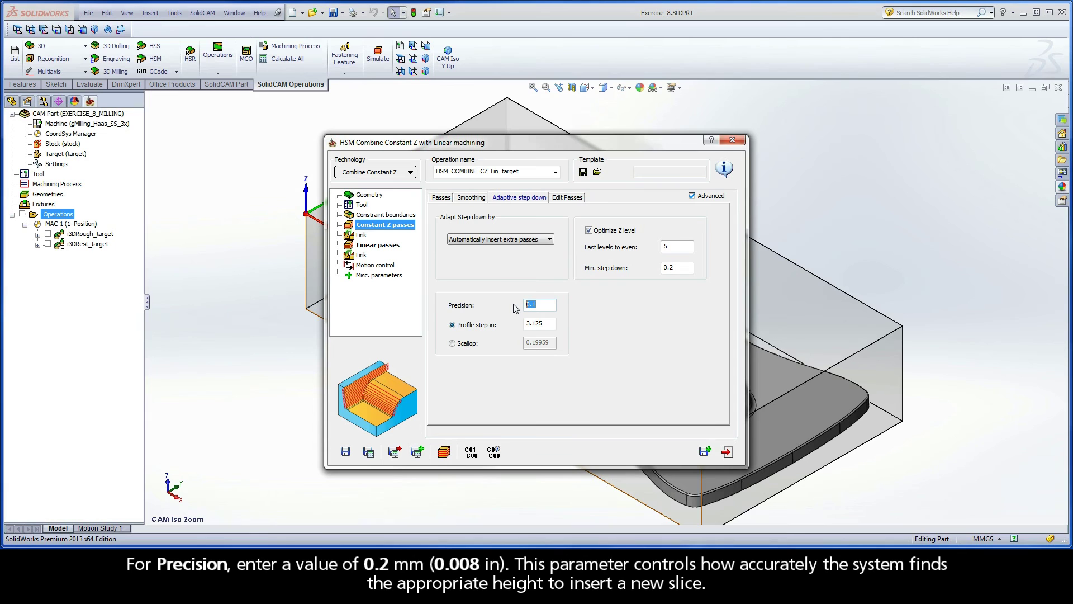
text(0.2)
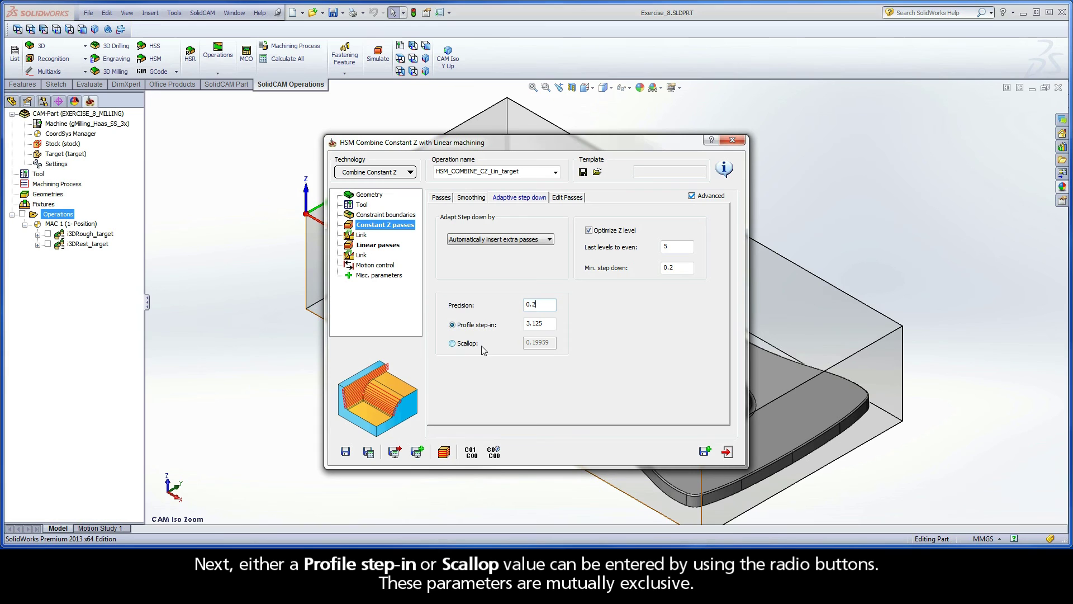
- Control the adaptive passes by a scallop of 0.05
click(452, 343)
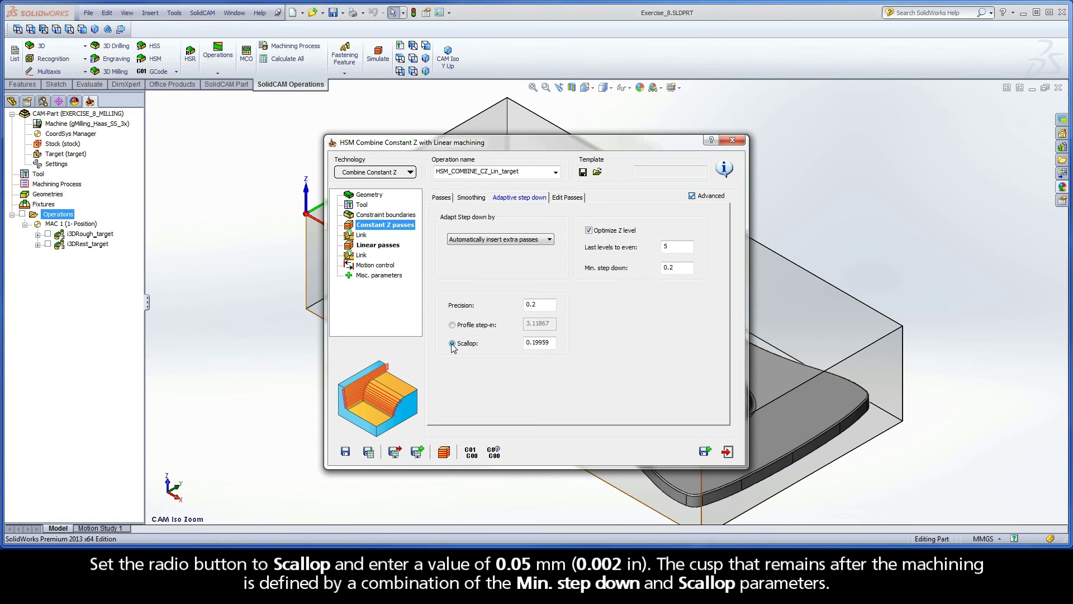
drag(551, 342, 519, 346)
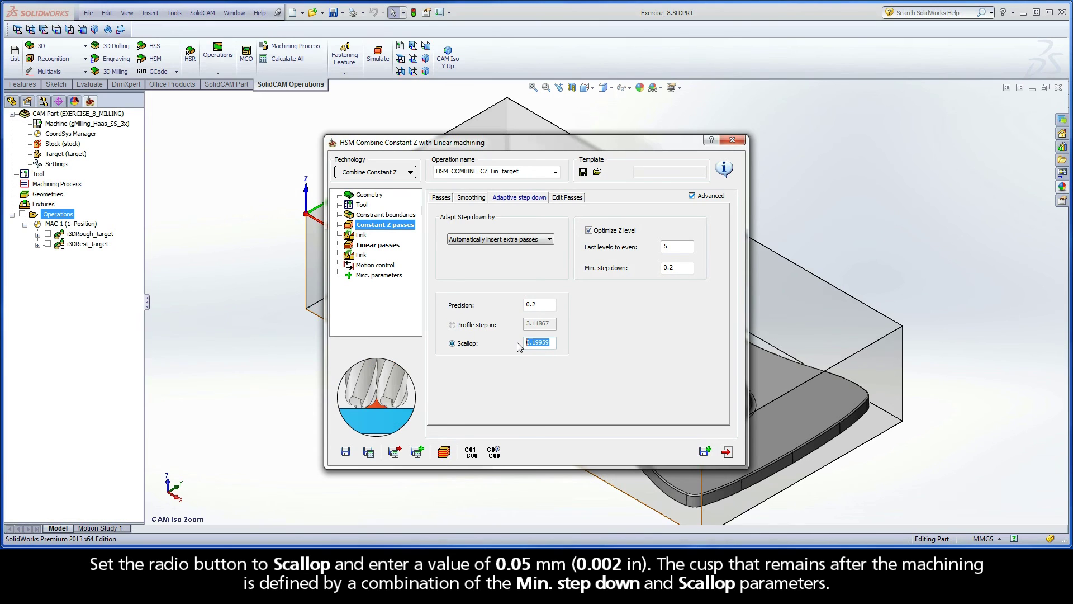
text(0.0)
text(5)
click(677, 266)
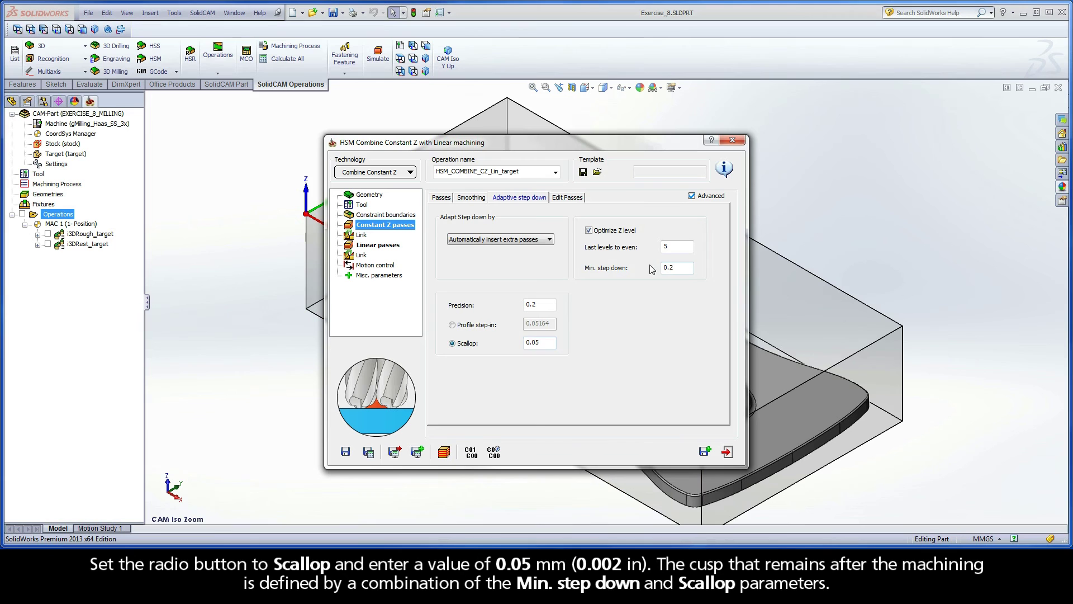
drag(550, 342, 499, 346)
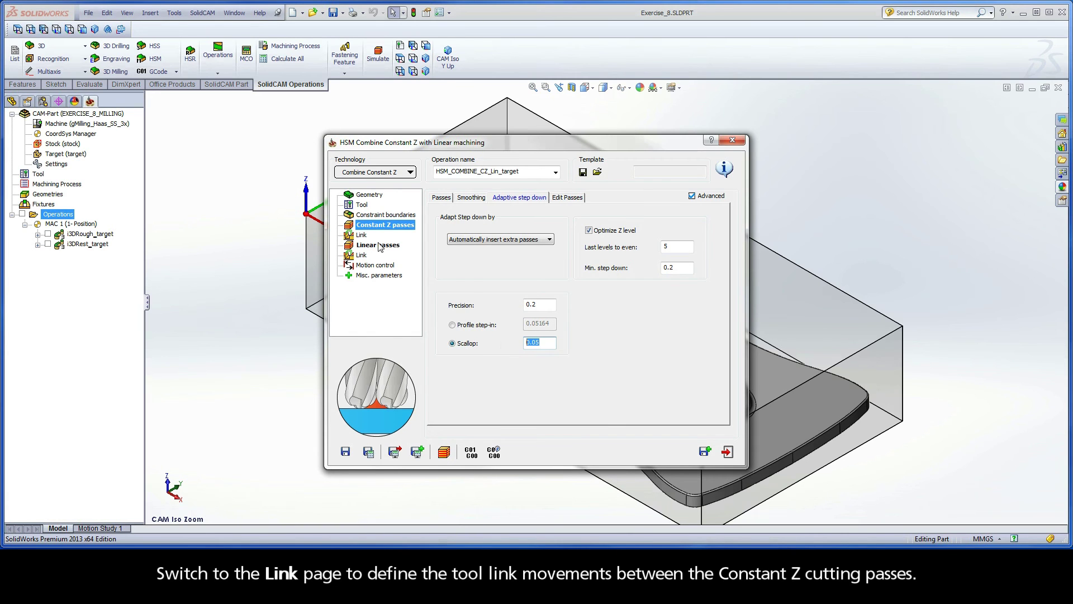
- Review the default Link General, Ramping, Strategy and Retracts settings
click(363, 235)
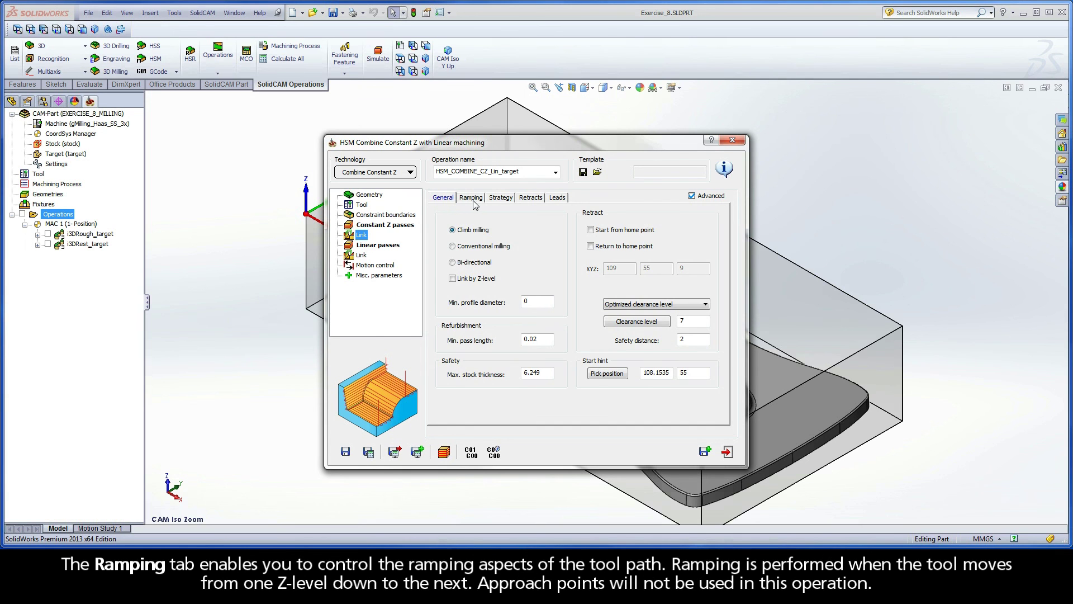
click(472, 200)
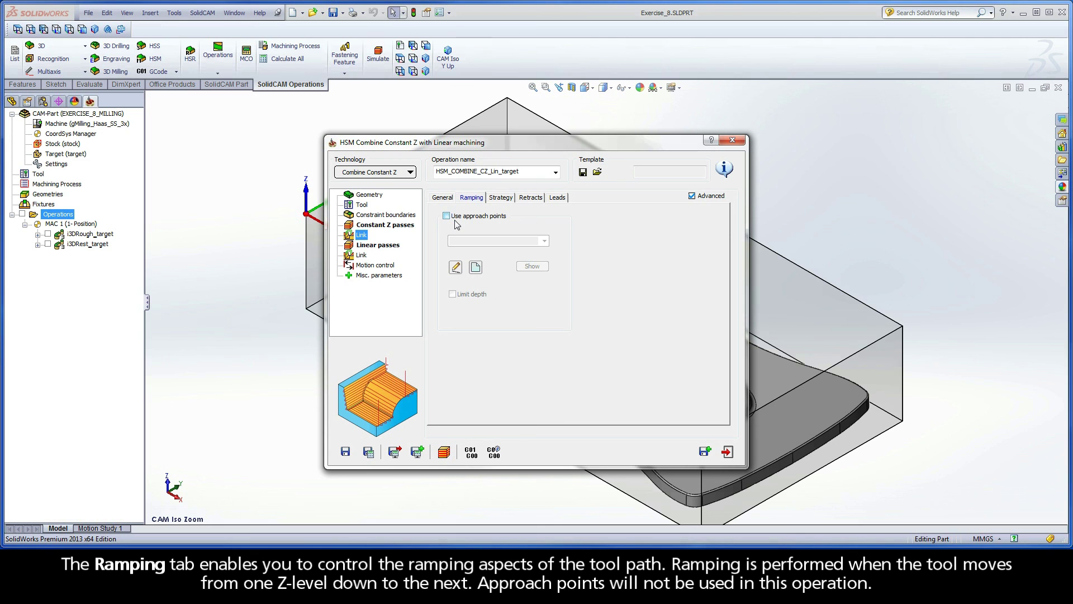
click(503, 198)
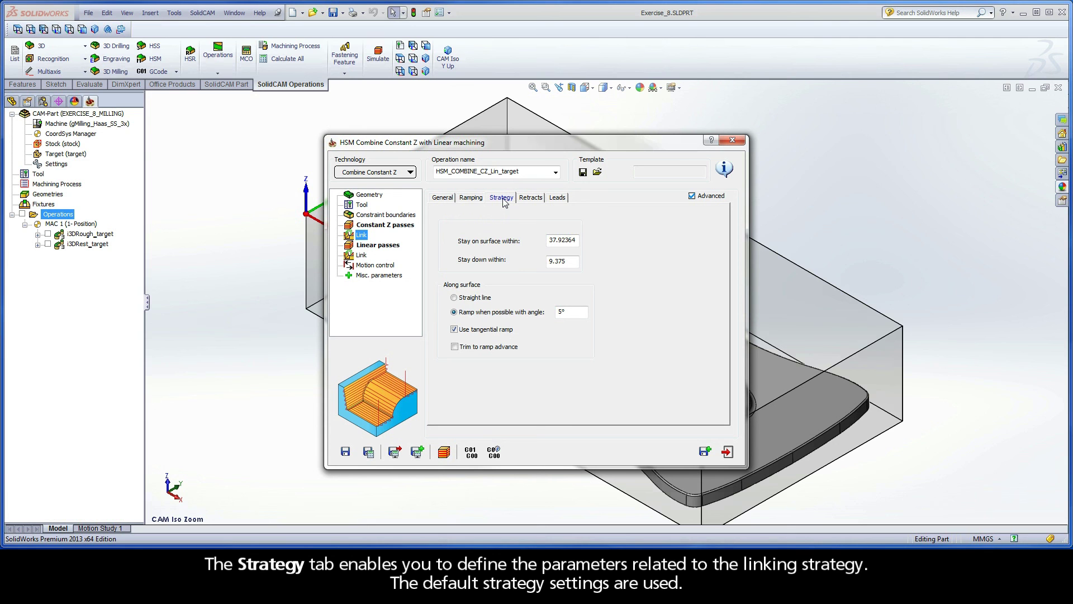
click(532, 202)
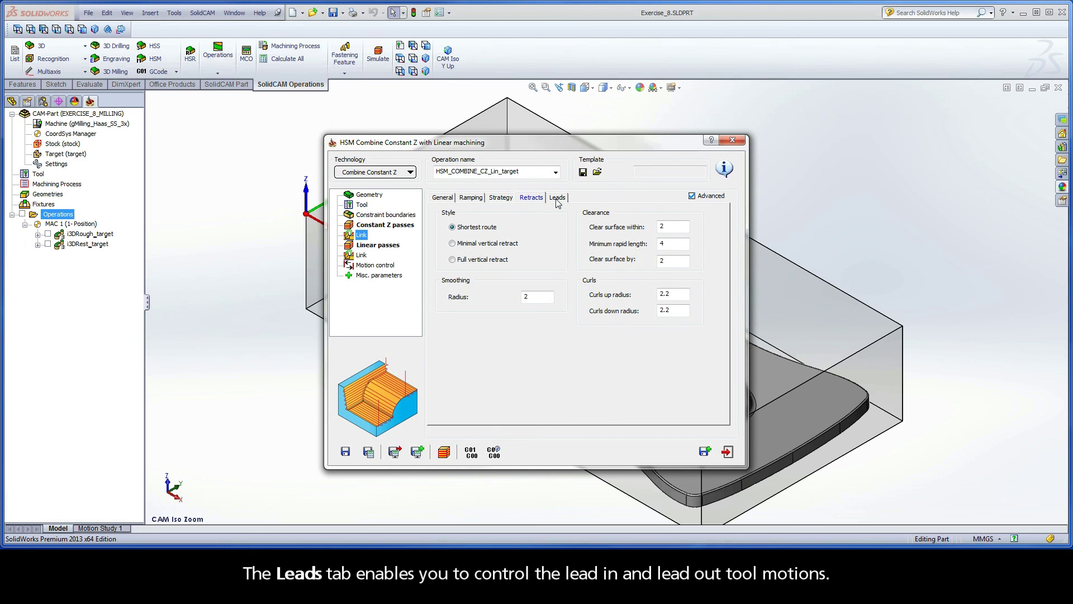
- Set the horizontal lead-out angle on the Leads tab to 10°
click(557, 199)
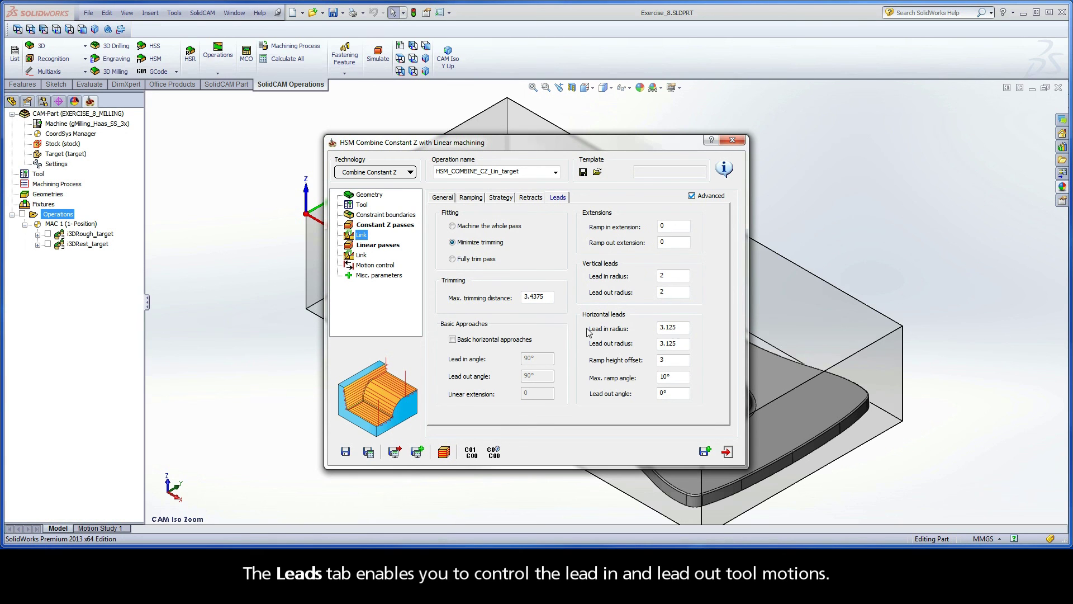
click(659, 393)
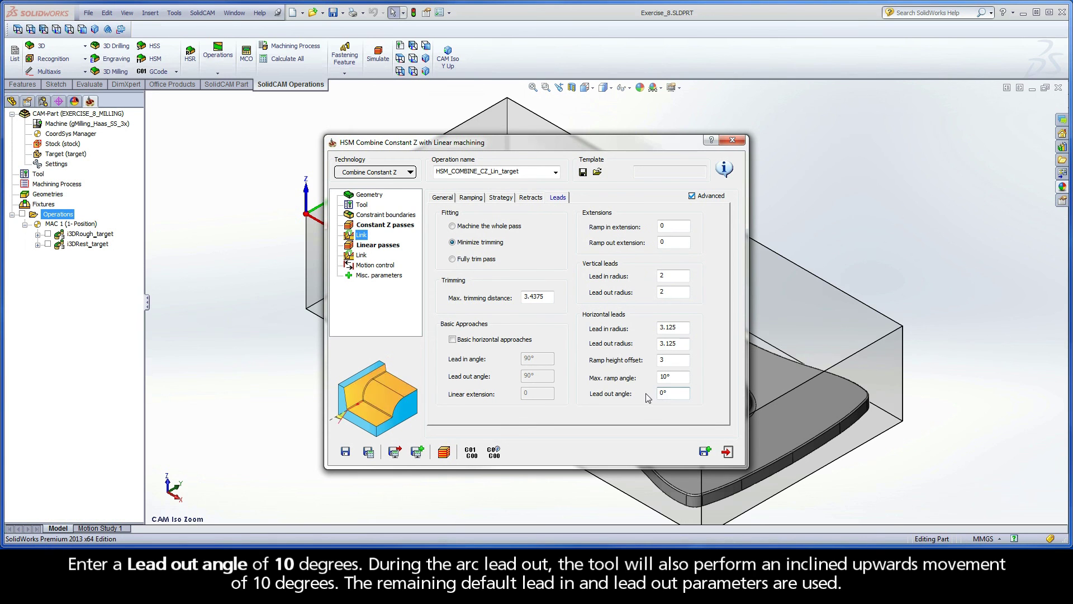
text(1)
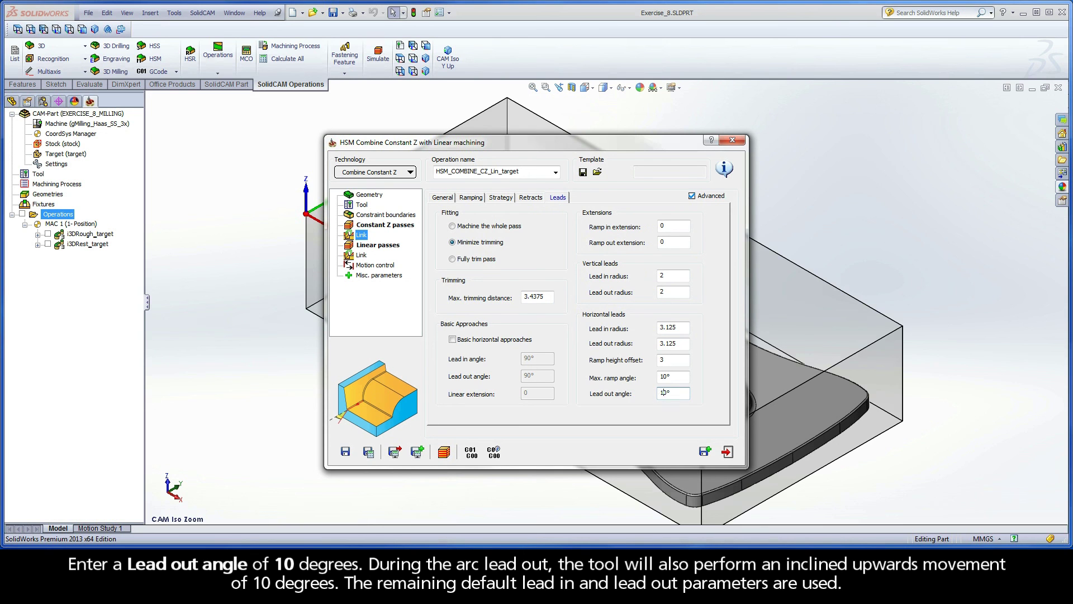